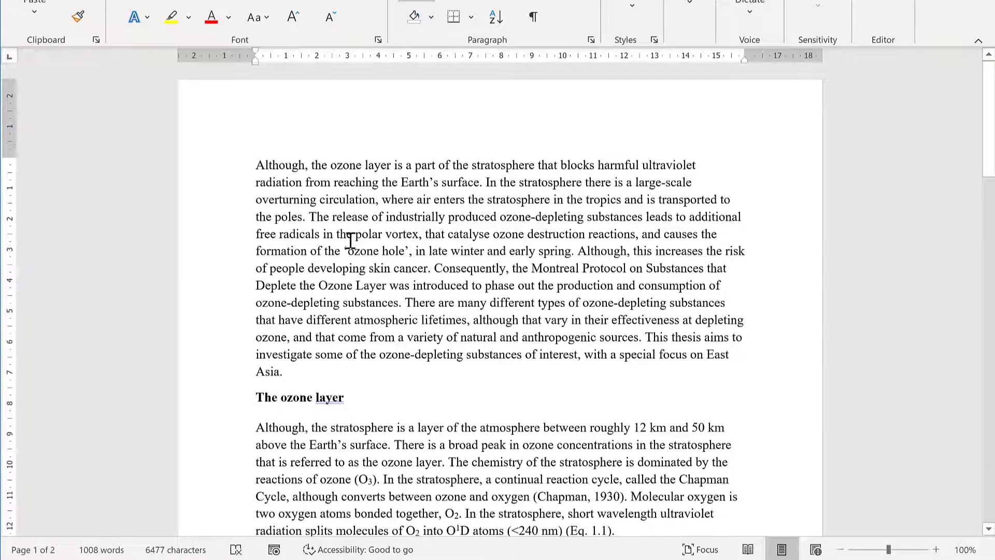
Search the document for 'Although' and scroll through the 13 highlighted matches
{"action": "key", "text": "ctrl+f"}
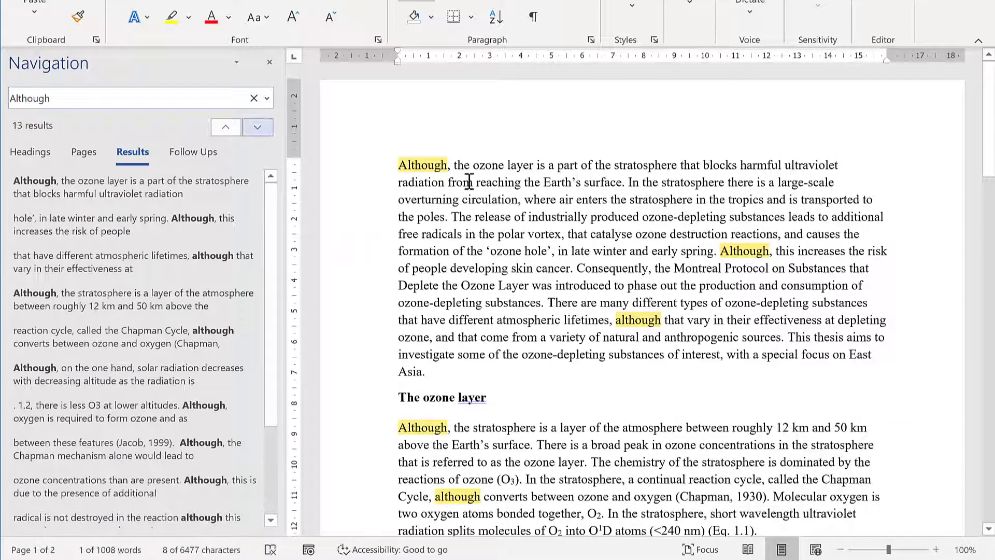
{"action": "scroll", "coordinate": [487, 192], "scroll_direction": "down", "scroll_amount": 7}
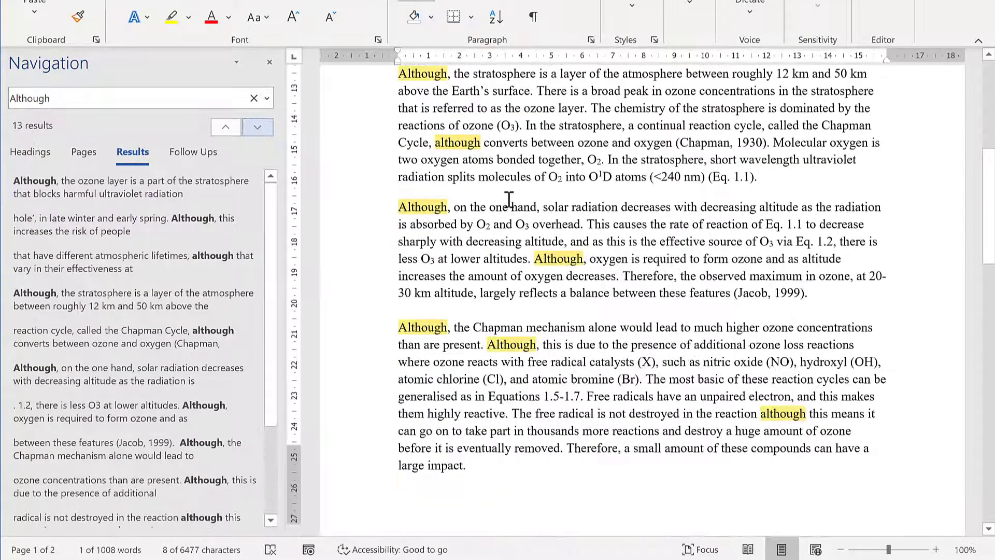
{"action": "scroll", "coordinate": [509, 199], "scroll_direction": "up", "scroll_amount": 4}
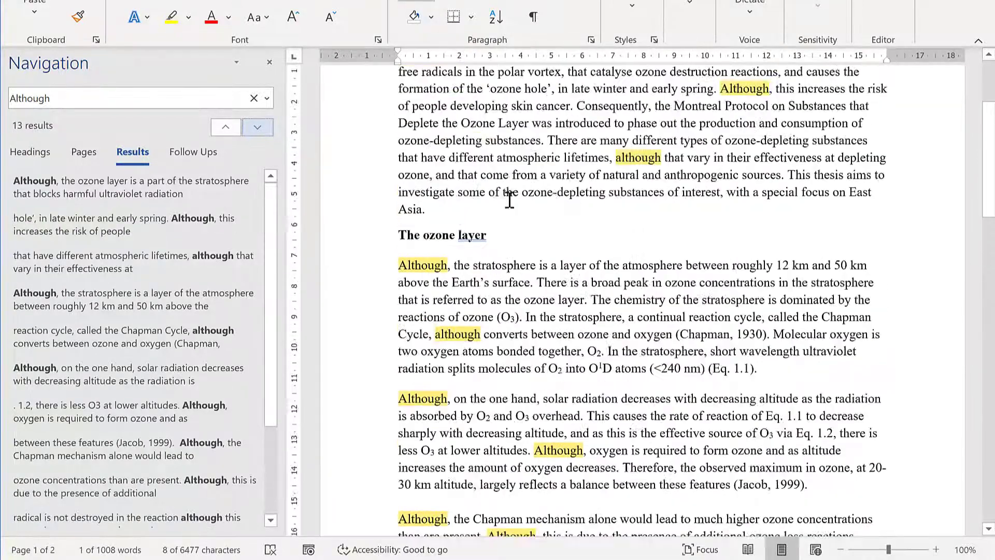
{"action": "scroll", "coordinate": [509, 199], "scroll_direction": "up", "scroll_amount": 3}
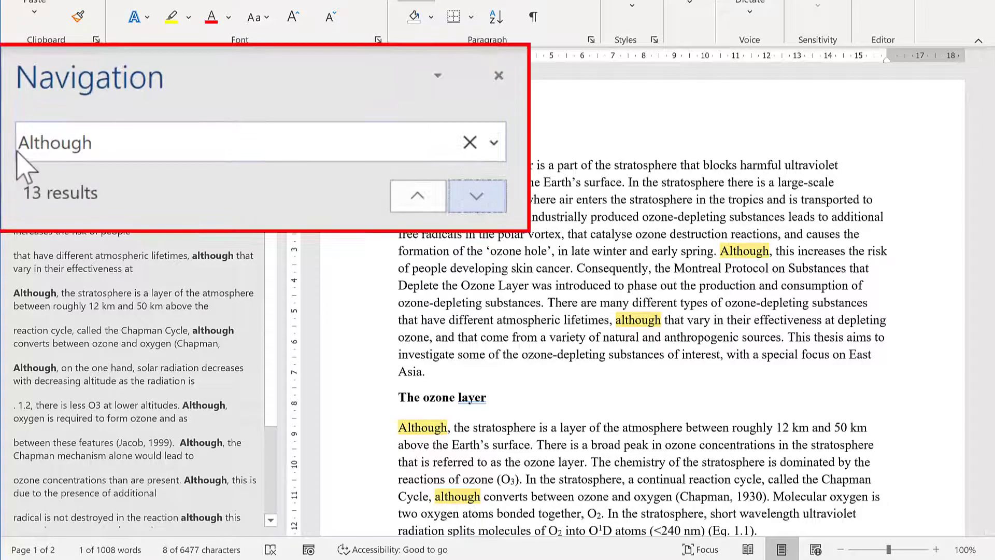
Change the search to ^pAlthough so only paragraph-start matches remain
{"action": "left_click", "coordinate": [24, 146]}
{"action": "left_click", "coordinate": [24, 146]}
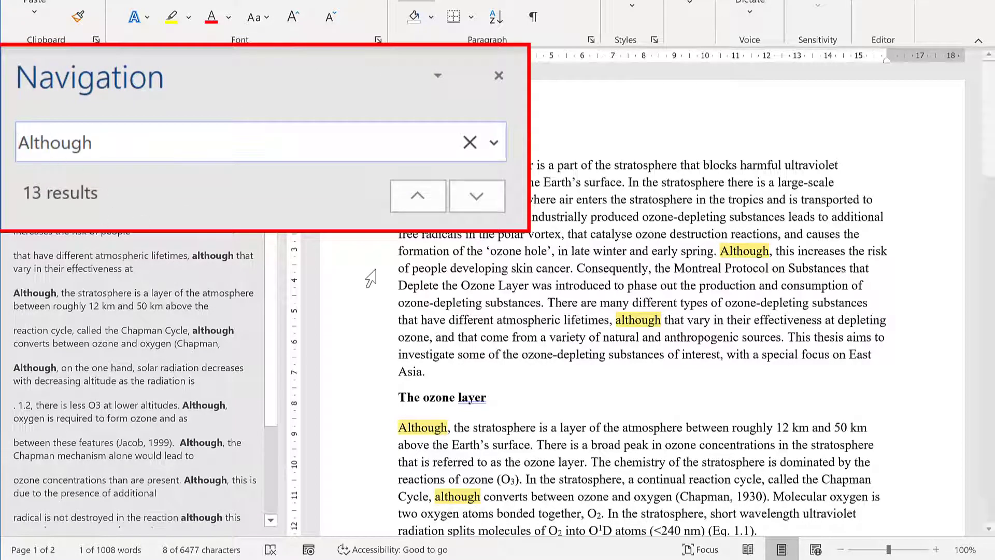
{"action": "type", "text": "^p"}
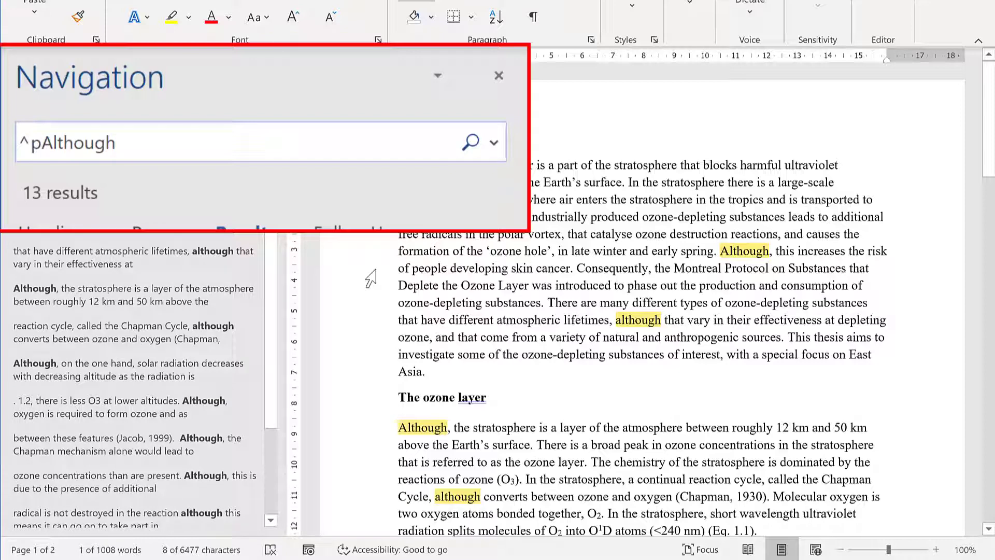
{"action": "key", "text": "Return"}
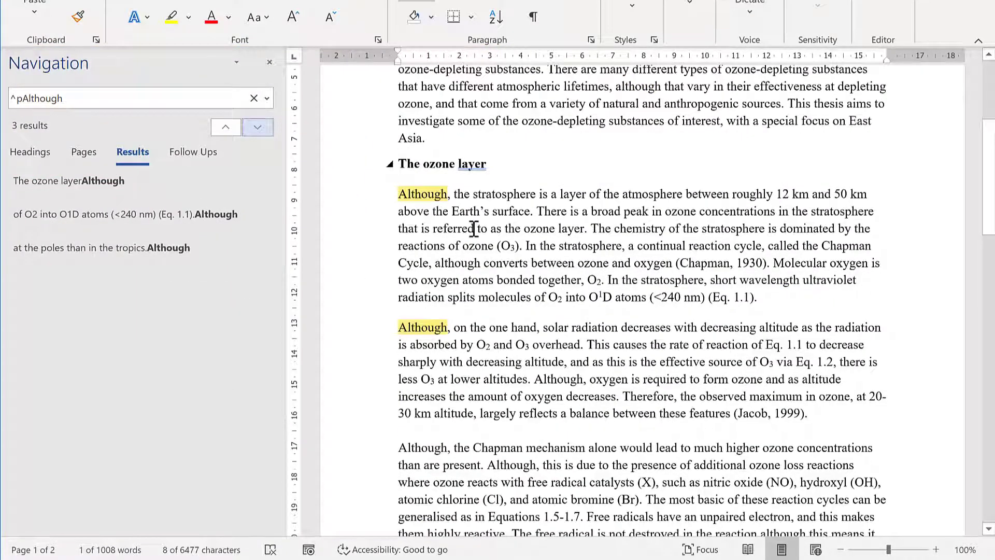
Step through the three ^pAlthough results, ending on the third
{"action": "left_click", "coordinate": [165, 187]}
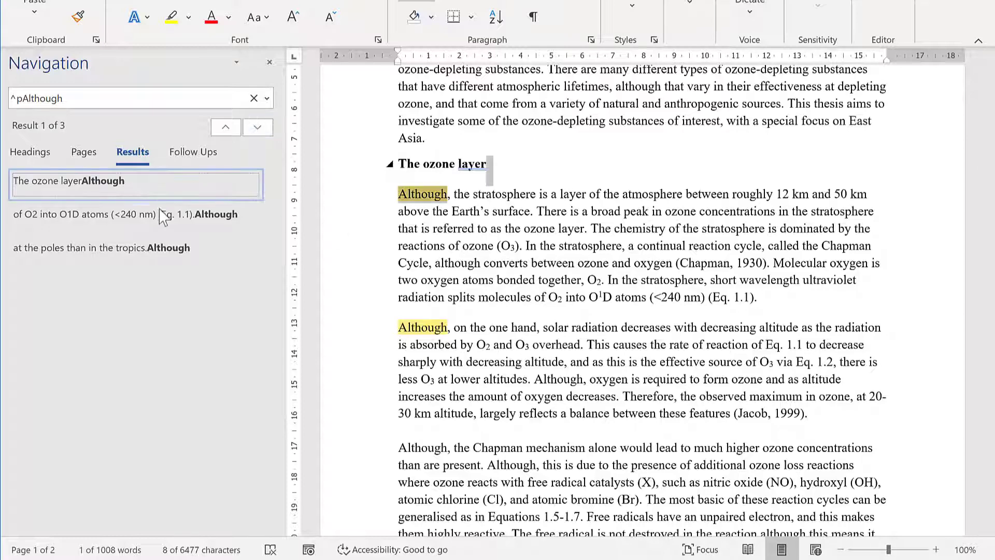
{"action": "left_click", "coordinate": [163, 228]}
{"action": "left_click", "coordinate": [163, 251]}
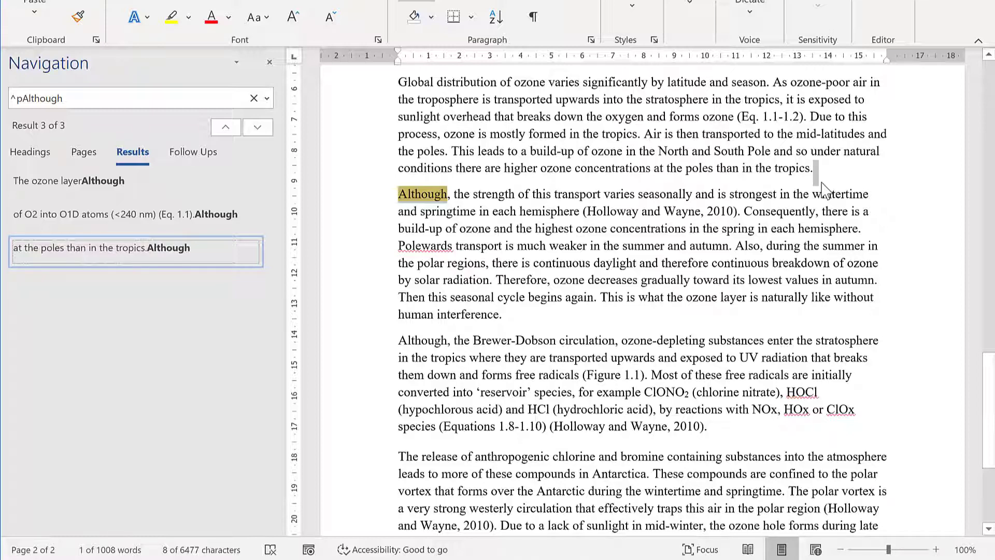
{"action": "left_click", "coordinate": [493, 207]}
{"action": "scroll", "coordinate": [493, 208], "scroll_direction": "up", "scroll_amount": 7}
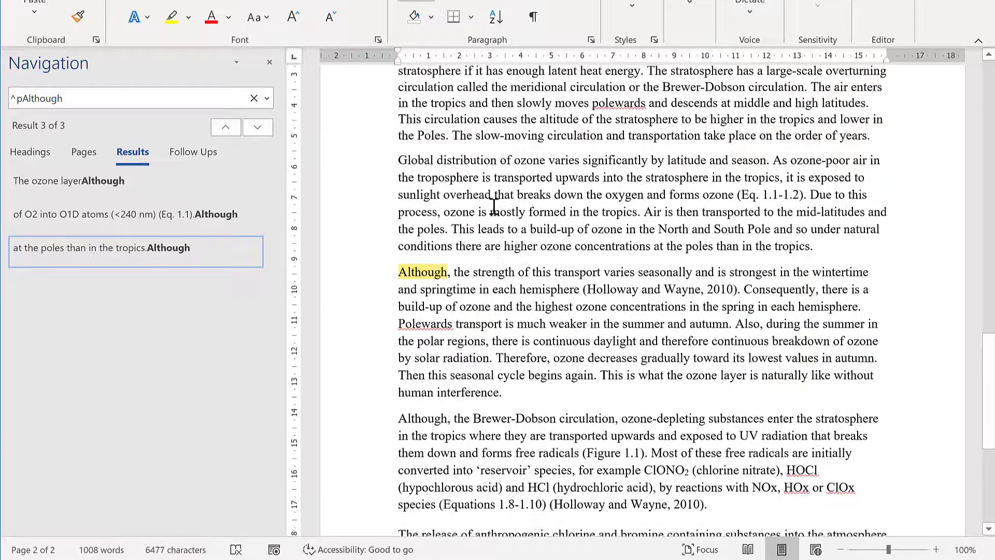
{"action": "scroll", "coordinate": [492, 207], "scroll_direction": "up", "scroll_amount": 6}
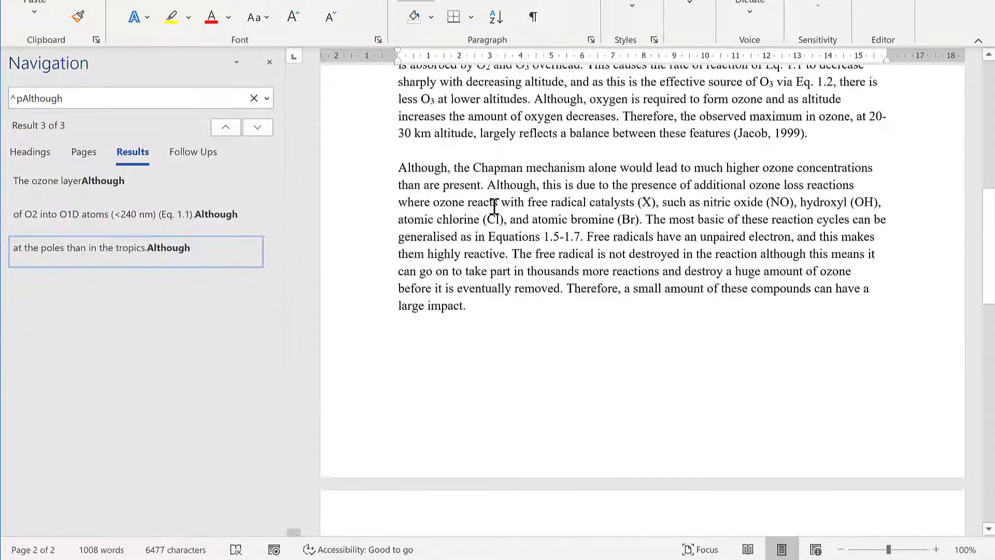
{"action": "left_click_drag", "start_coordinate": [403, 248], "coordinate": [447, 246]}
{"action": "left_click", "coordinate": [466, 296]}
{"action": "scroll", "coordinate": [463, 291], "scroll_direction": "down", "scroll_amount": 6}
{"action": "scroll", "coordinate": [463, 288], "scroll_direction": "down", "scroll_amount": 2}
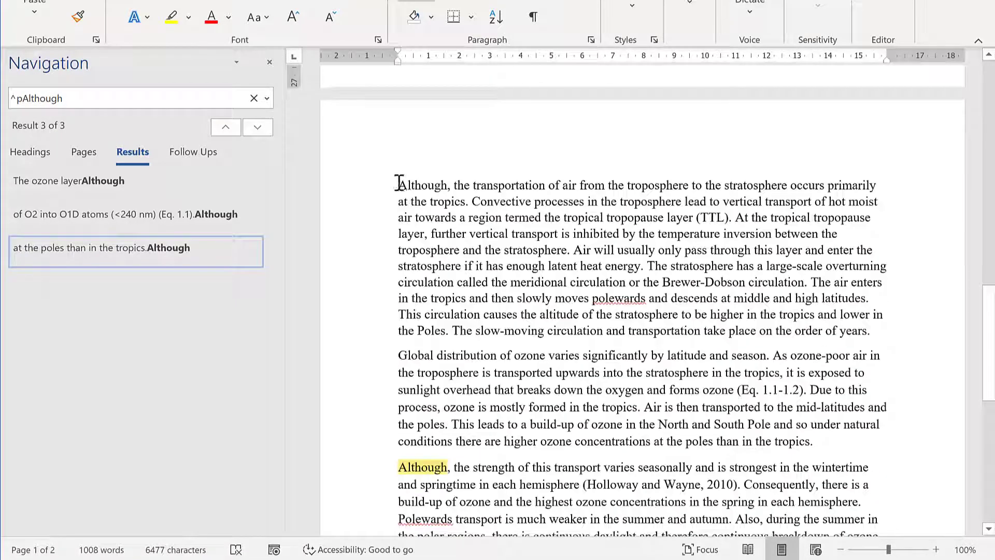
{"action": "left_click_drag", "start_coordinate": [397, 185], "coordinate": [447, 186]}
{"action": "scroll", "coordinate": [515, 256], "scroll_direction": "down", "scroll_amount": 6}
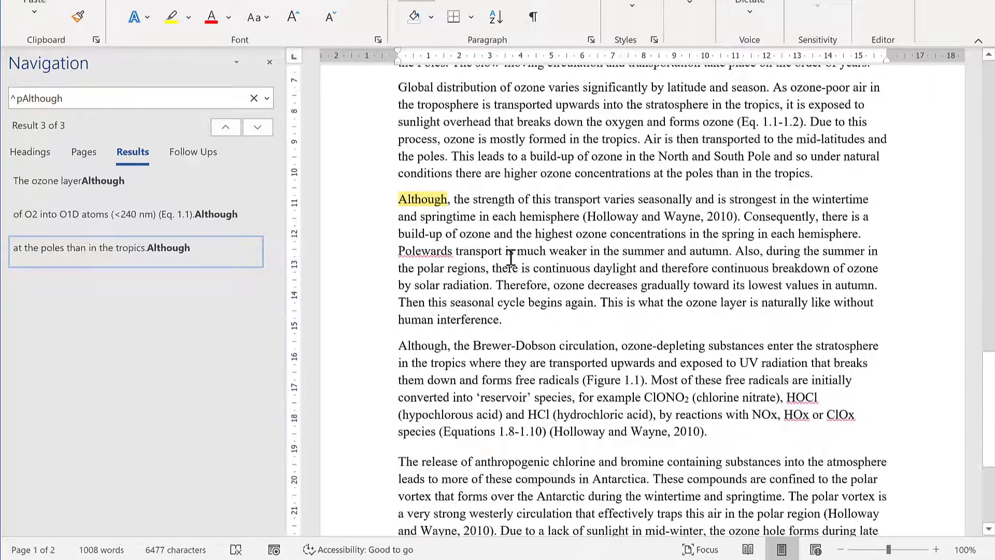
{"action": "left_click_drag", "start_coordinate": [403, 261], "coordinate": [446, 262]}
Show paragraph marks and hidden breaks, revealing the Chapman paragraph follows a manual line break
{"action": "left_click", "coordinate": [429, 299]}
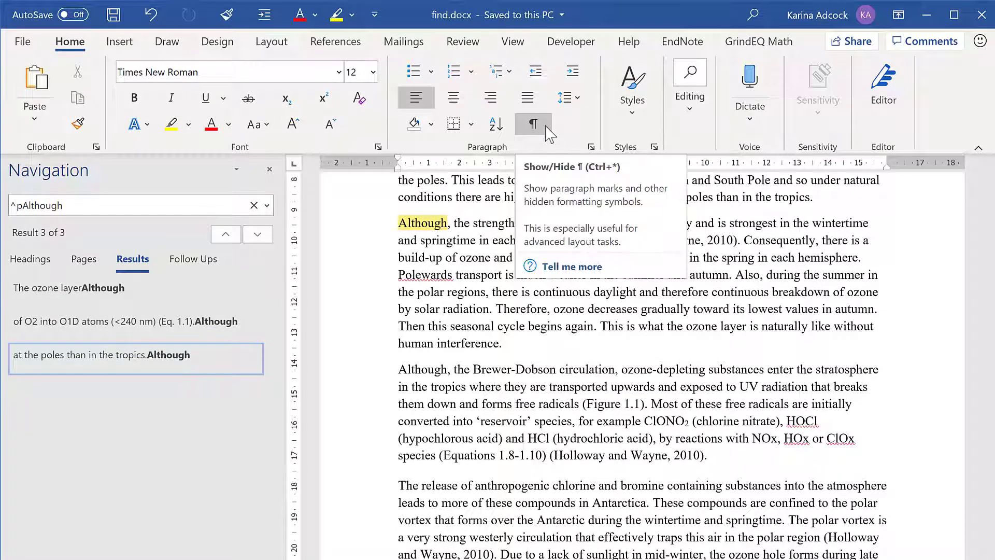
{"action": "left_click", "coordinate": [546, 127]}
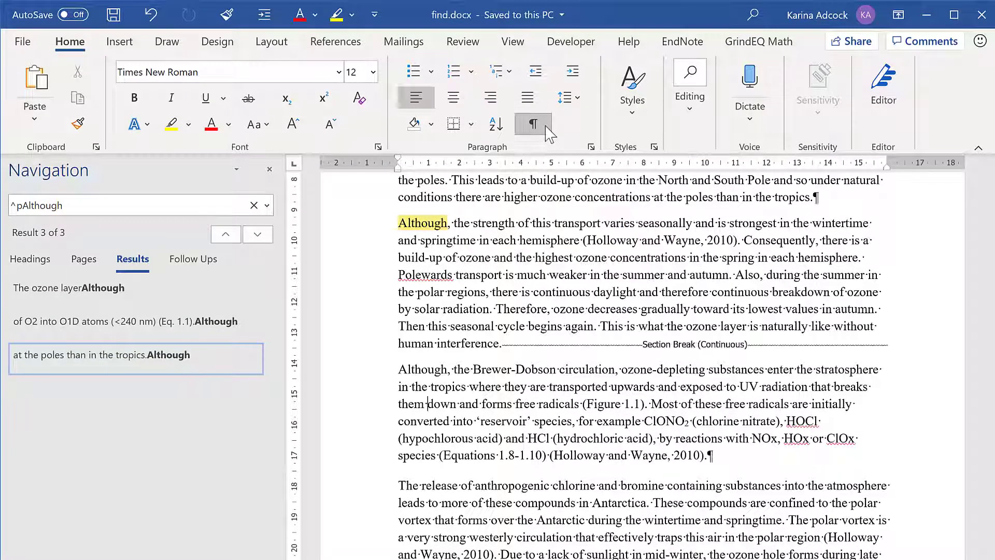
{"action": "left_click", "coordinate": [559, 369]}
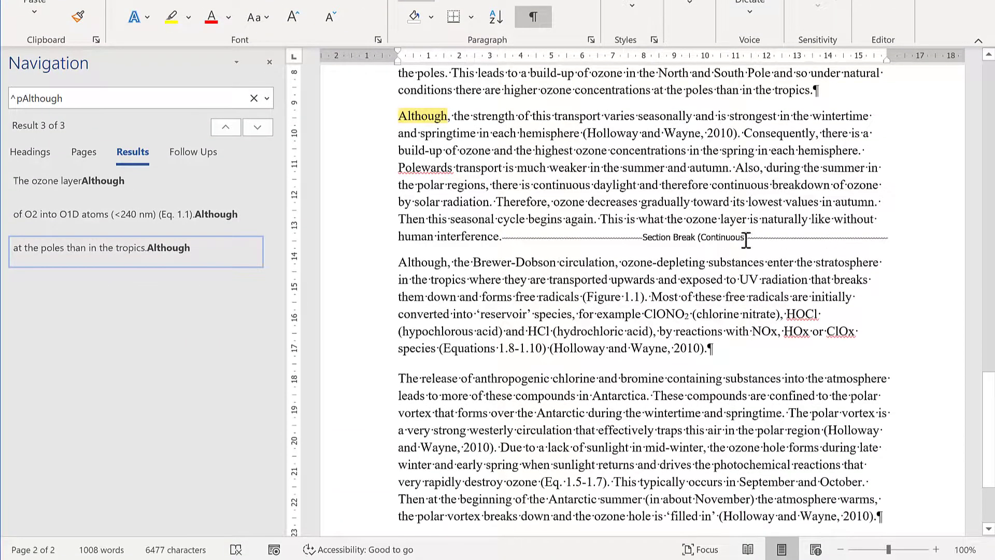
{"action": "scroll", "coordinate": [717, 242], "scroll_direction": "up", "scroll_amount": 4}
{"action": "scroll", "coordinate": [717, 242], "scroll_direction": "up", "scroll_amount": 9}
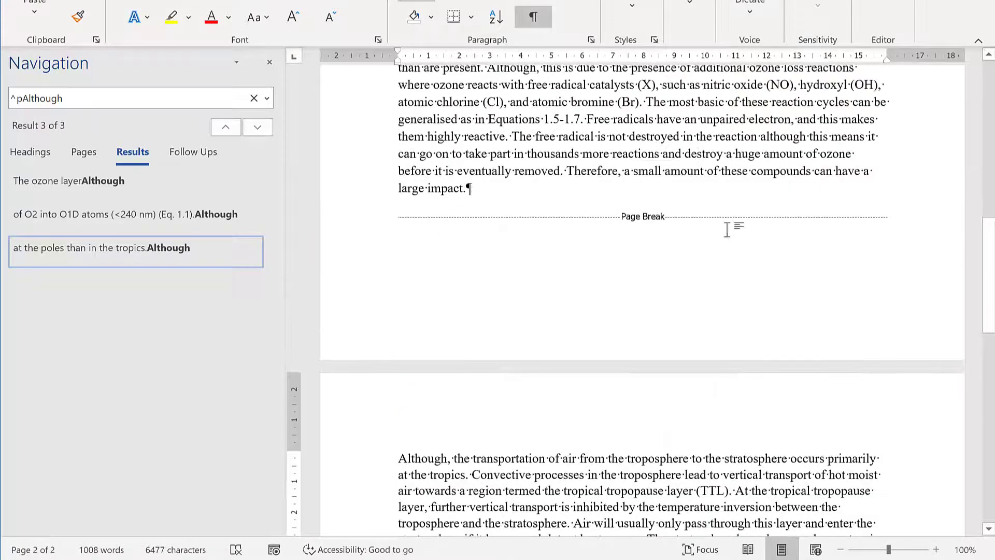
{"action": "scroll", "coordinate": [717, 240], "scroll_direction": "up", "scroll_amount": 2}
{"action": "scroll", "coordinate": [717, 240], "scroll_direction": "up", "scroll_amount": 3}
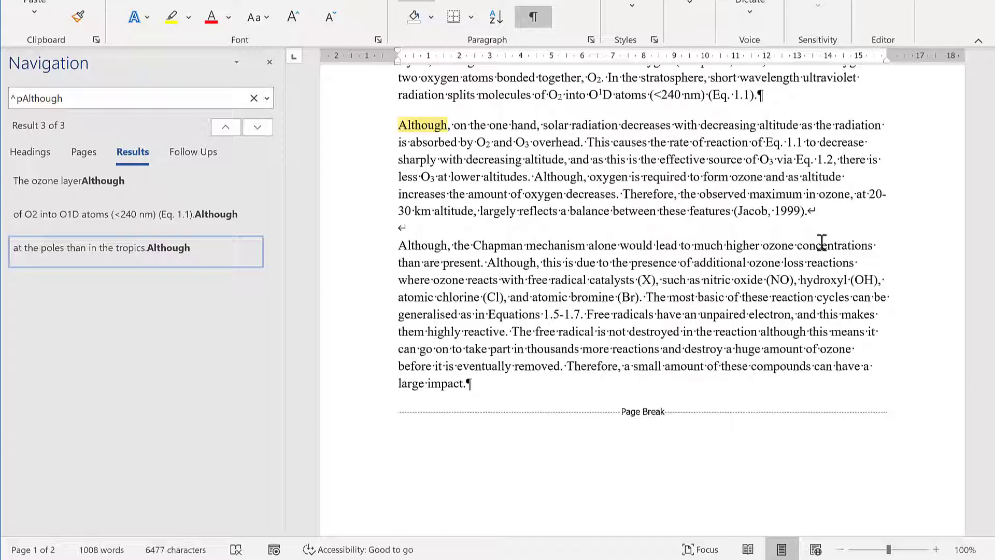
Turn on Use wildcards in the Find options and search for [^11-^13]Although
{"action": "left_click", "coordinate": [272, 104]}
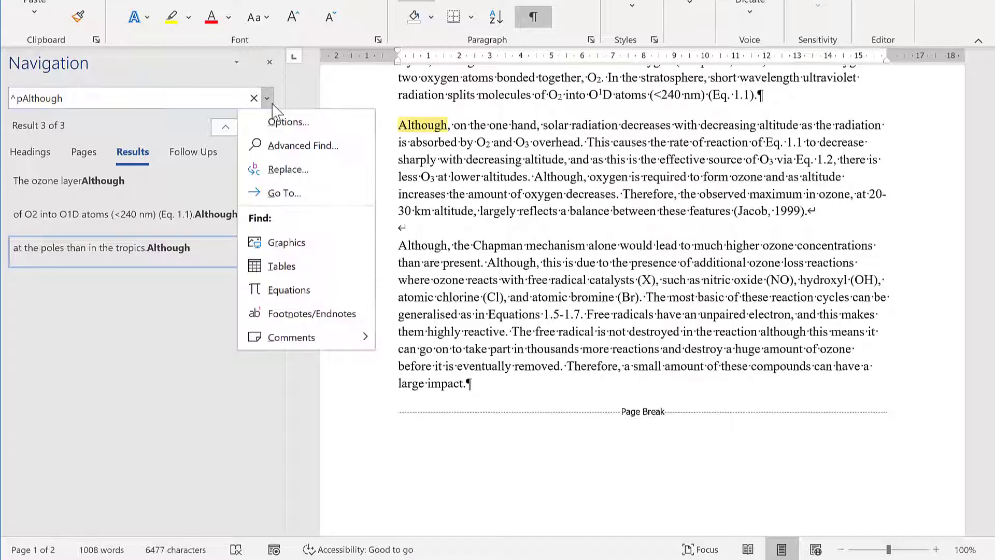
{"action": "left_click", "coordinate": [302, 134]}
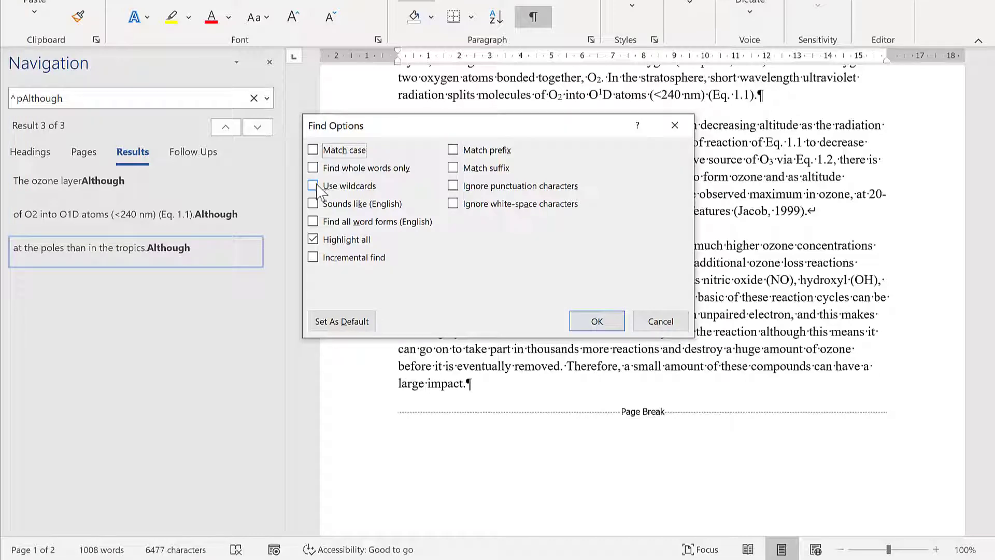
{"action": "left_click", "coordinate": [313, 186]}
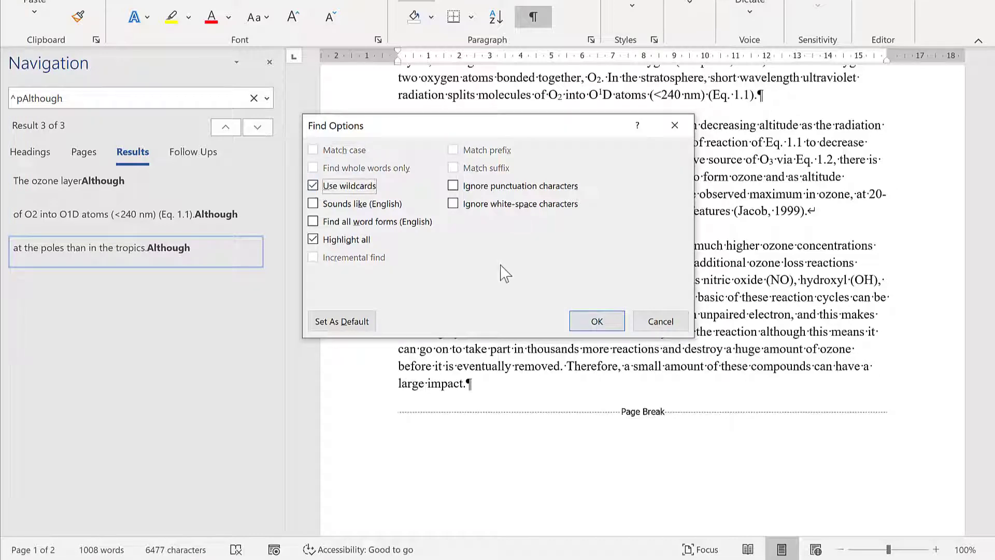
{"action": "left_click", "coordinate": [596, 322]}
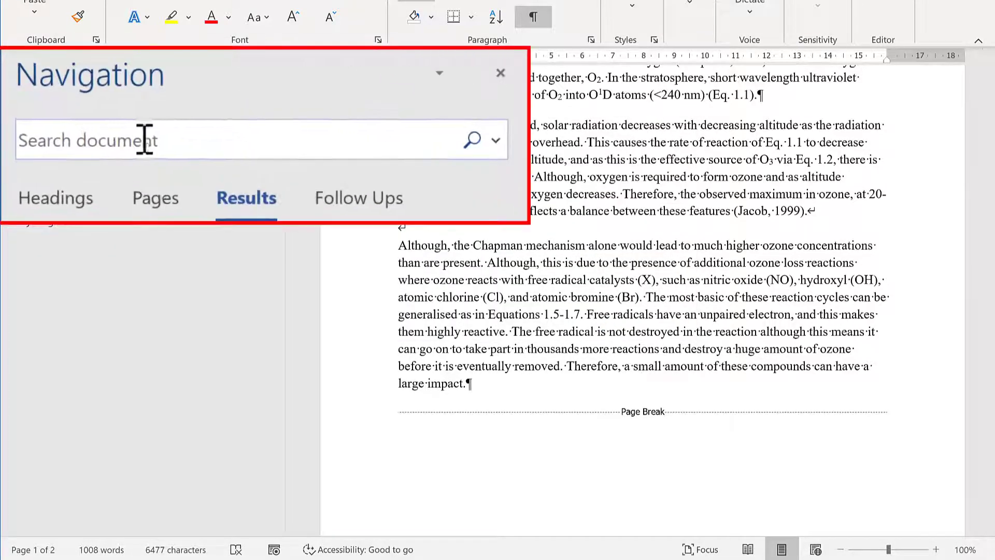
{"action": "left_click", "coordinate": [78, 99]}
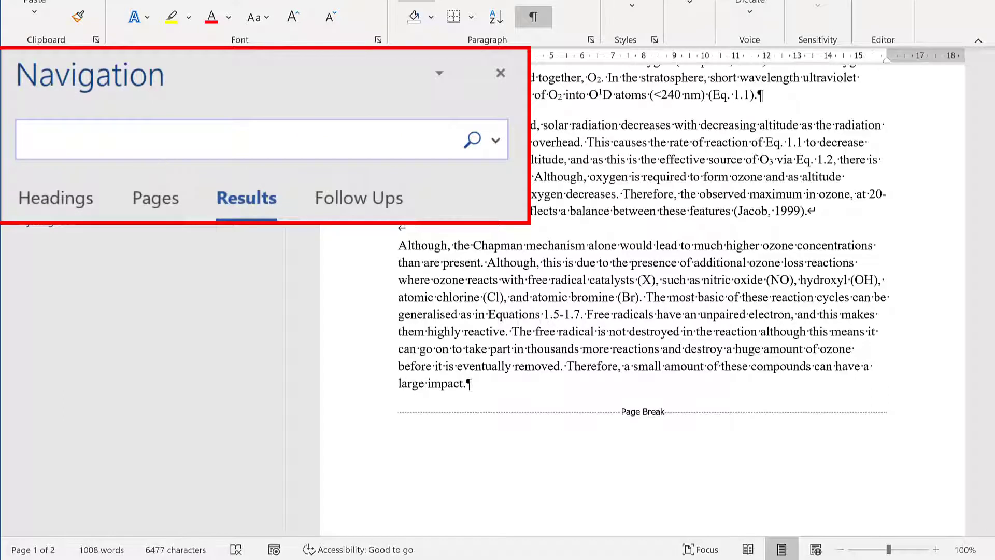
{"action": "type", "text": "[^11-^13]Although"}
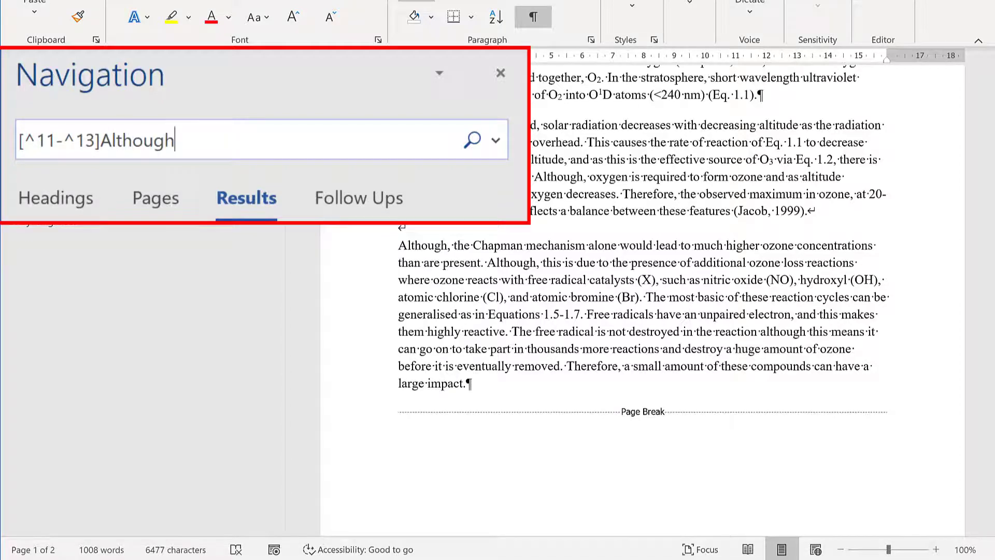
Run the wildcard search and visit all six matches, ending in the Brewer-Dobson paragraph
{"action": "key", "text": "Return"}
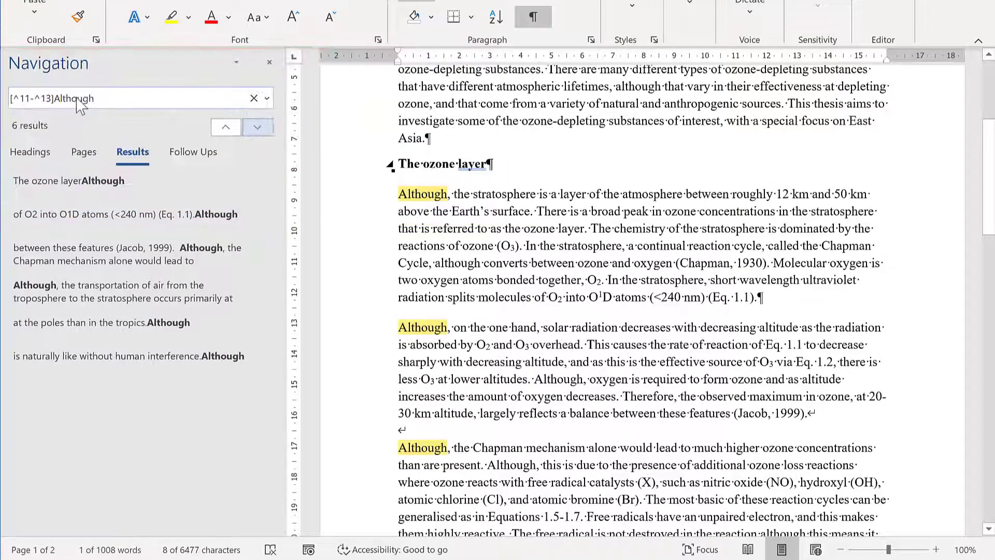
{"action": "left_click", "coordinate": [208, 191]}
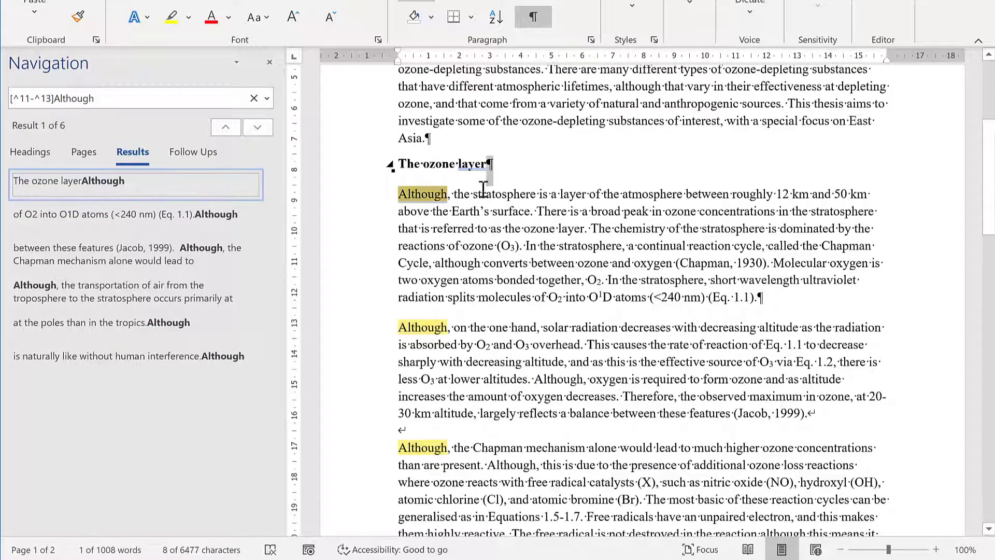
{"action": "left_click", "coordinate": [213, 229]}
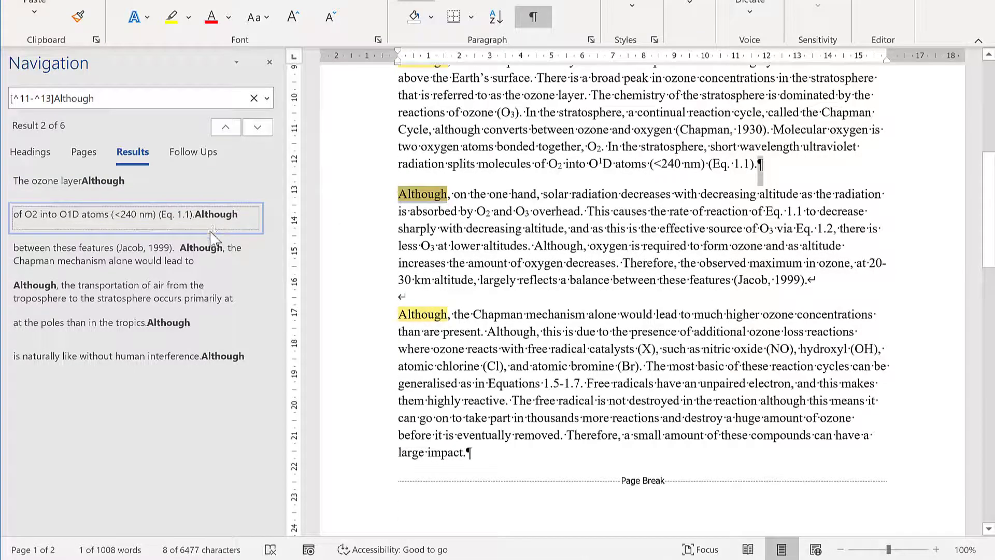
{"action": "left_click", "coordinate": [203, 269]}
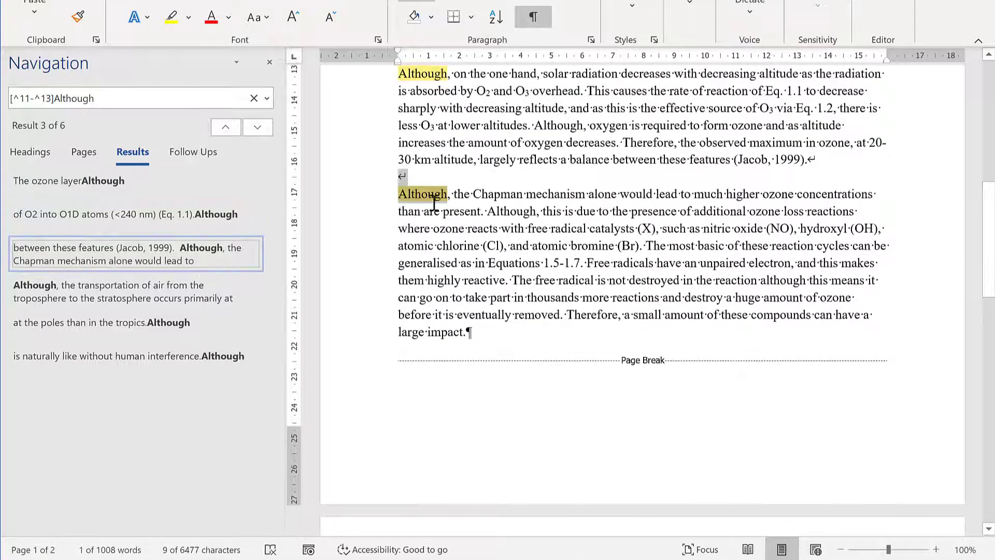
{"action": "left_click", "coordinate": [223, 288]}
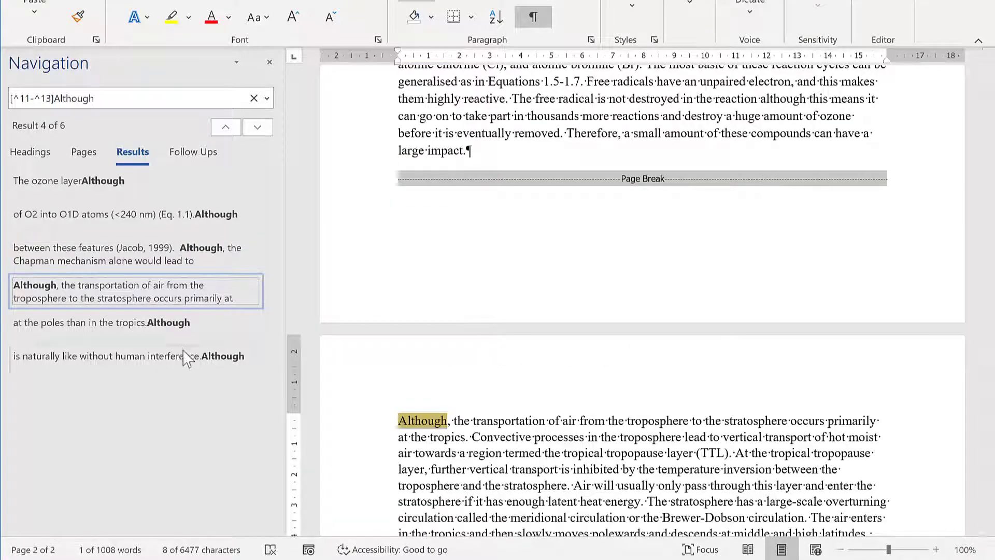
{"action": "left_click", "coordinate": [184, 350]}
{"action": "scroll", "coordinate": [339, 266], "scroll_direction": "down", "scroll_amount": 1}
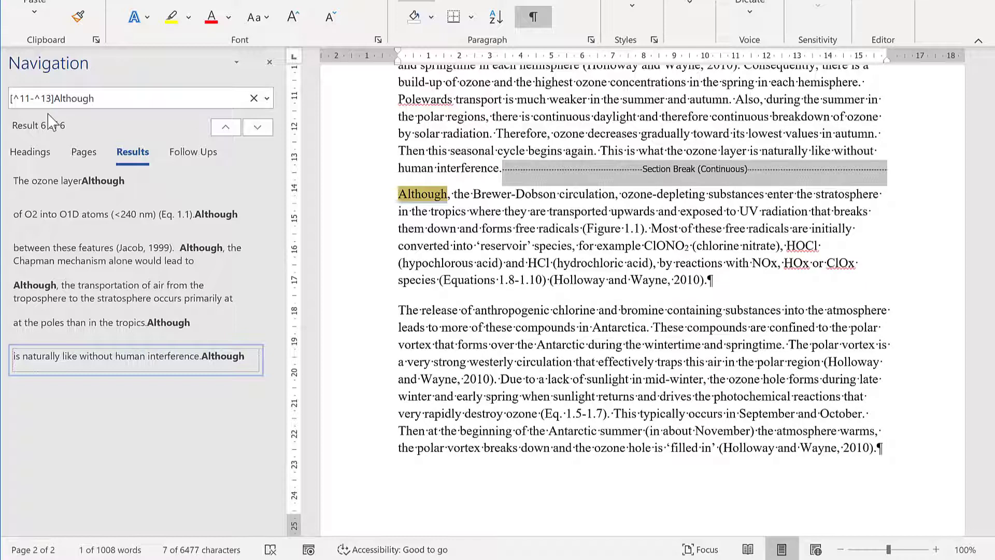
{"action": "left_click", "coordinate": [467, 213]}
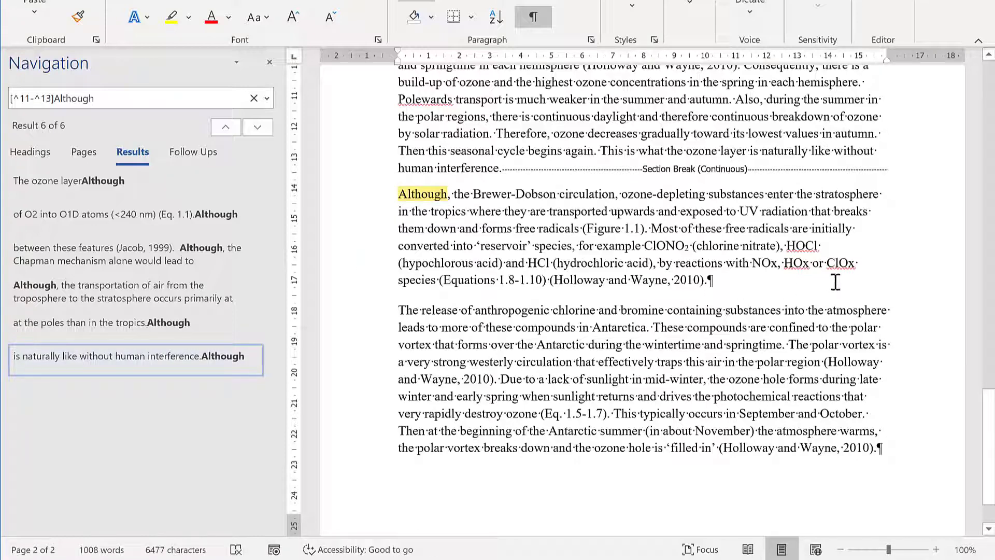
Return to the document start and check the unmatched opening 'Although'
{"action": "left_click_drag", "start_coordinate": [989, 415], "coordinate": [989, 93]}
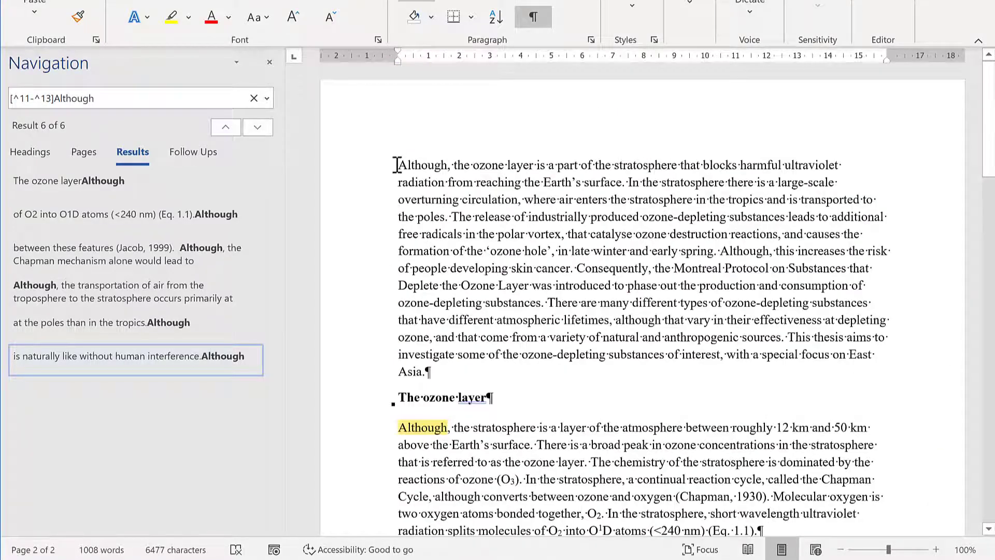
{"action": "left_click_drag", "start_coordinate": [399, 164], "coordinate": [449, 164]}
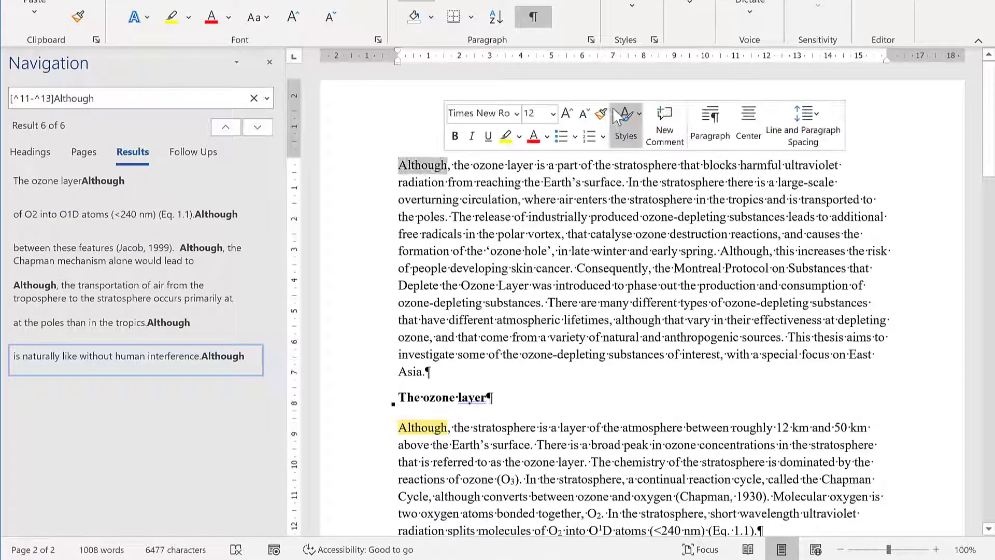
{"action": "left_click", "coordinate": [505, 200]}
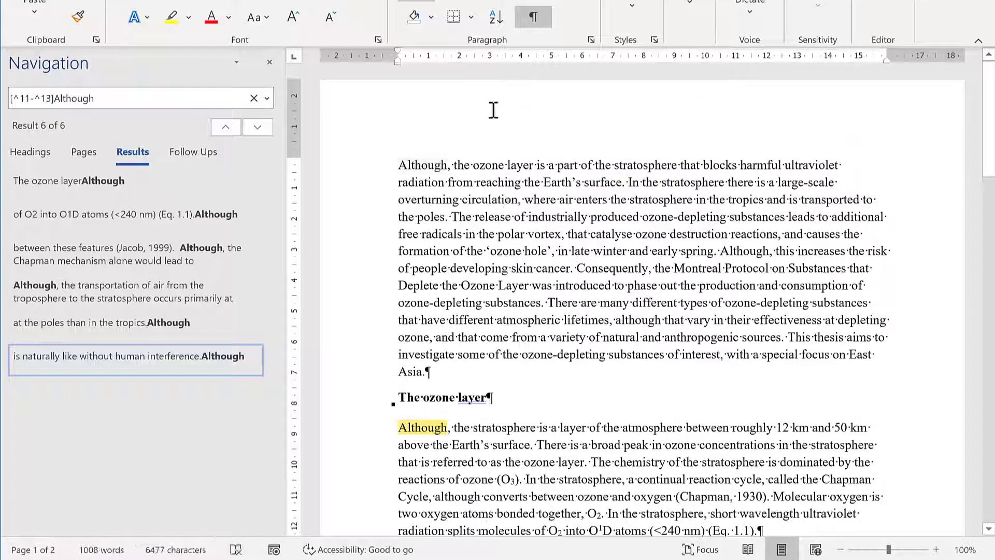